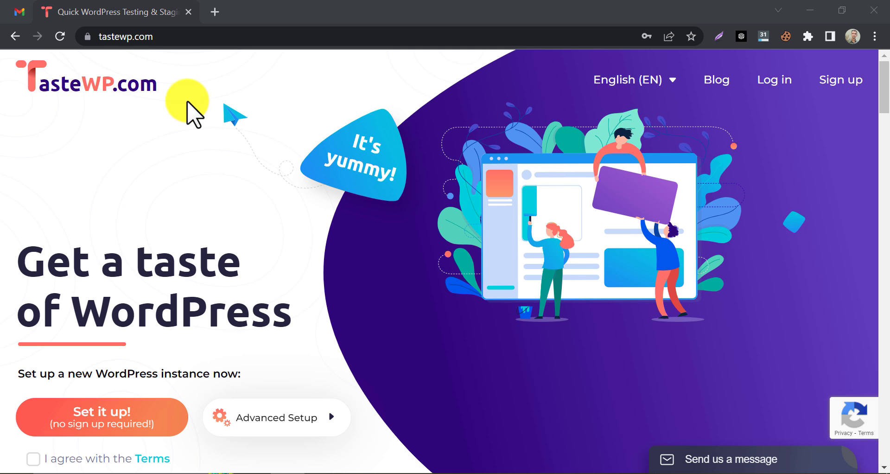
Start a TasteWP sign-up and enter a username for the new account.
click(194, 114)
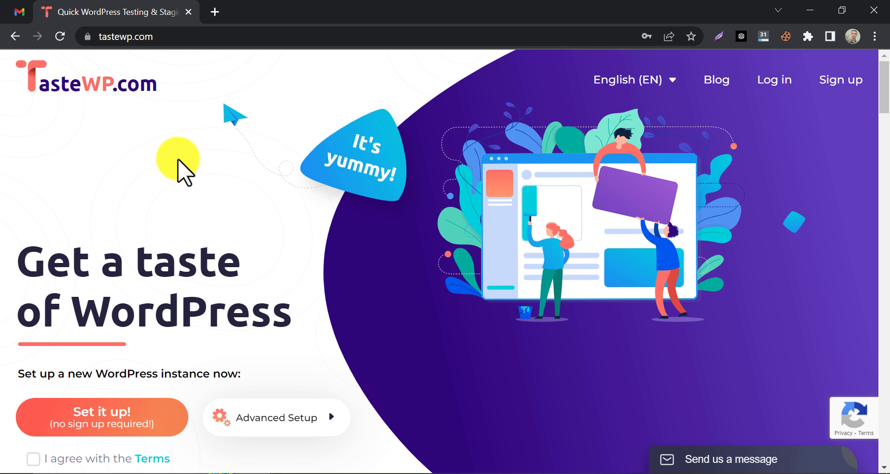
scroll(183, 172, down, 2)
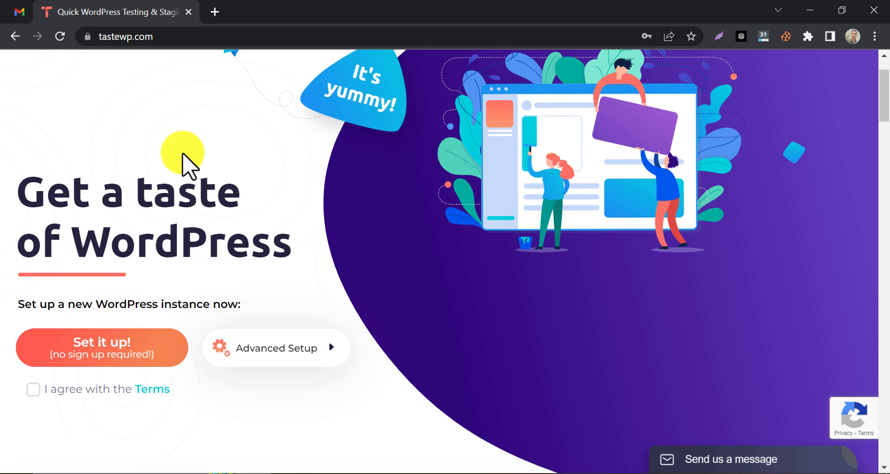
scroll(181, 158, down, 3)
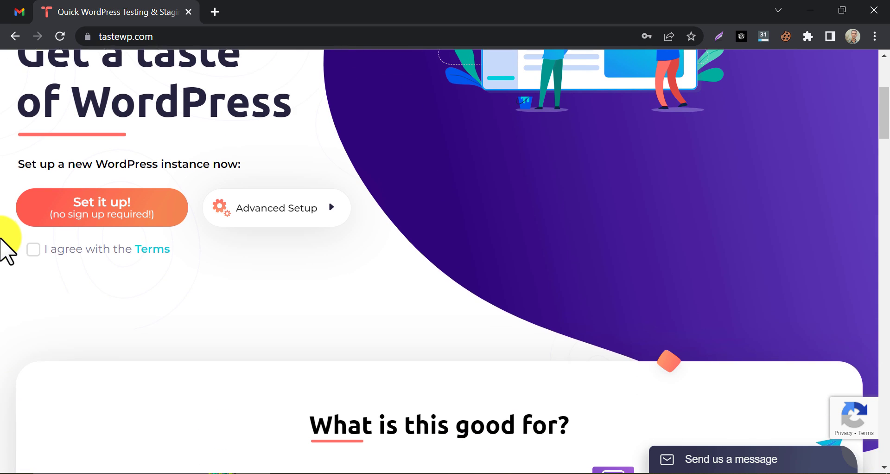
scroll(2, 240, down, 7)
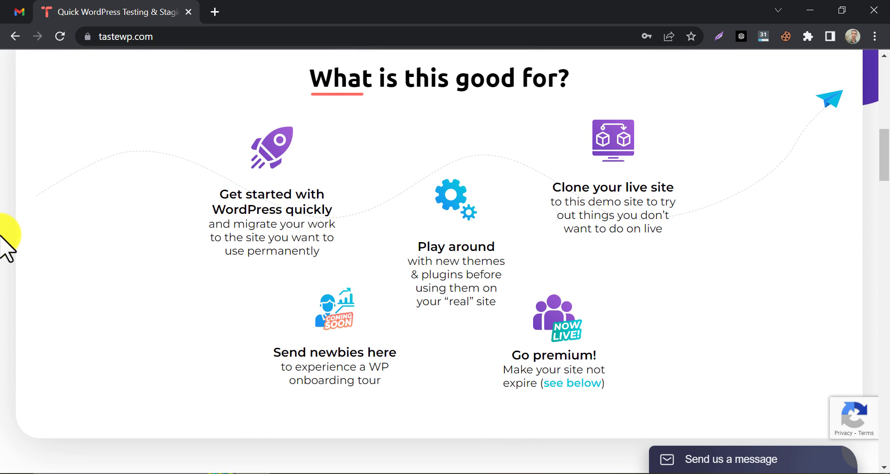
scroll(2, 241, down, 10)
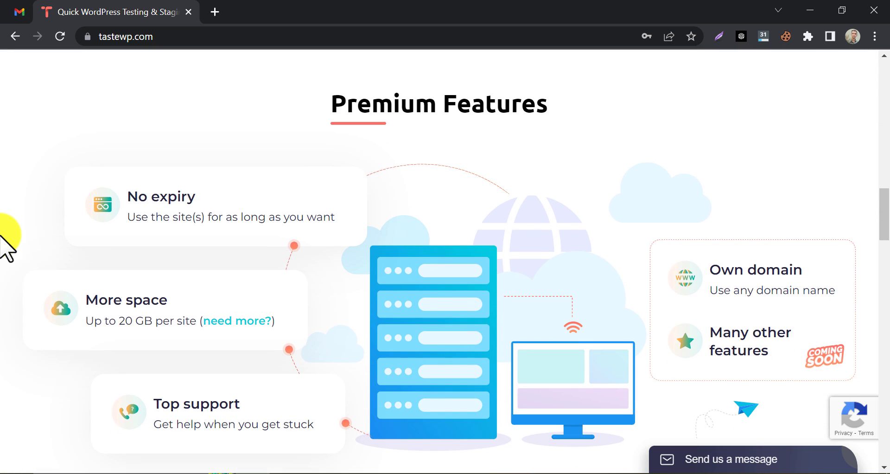
scroll(2, 241, up, 2)
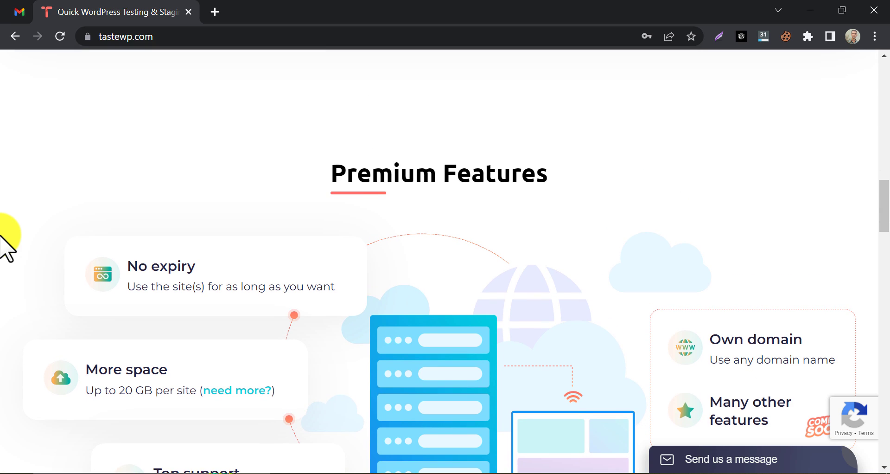
scroll(2, 241, up, 8)
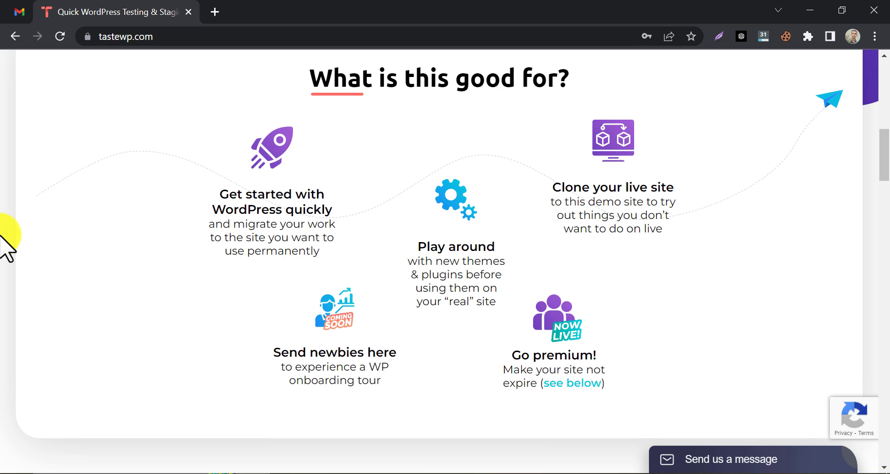
scroll(2, 241, up, 8)
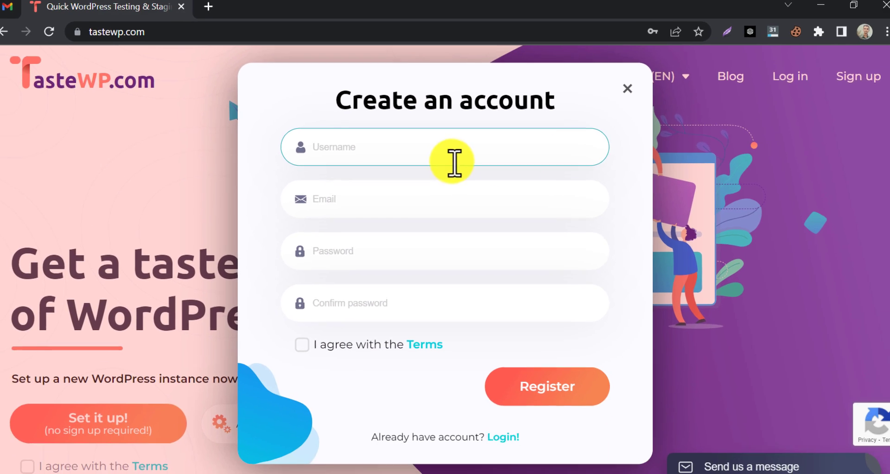
click(417, 153)
text(wpwiki)
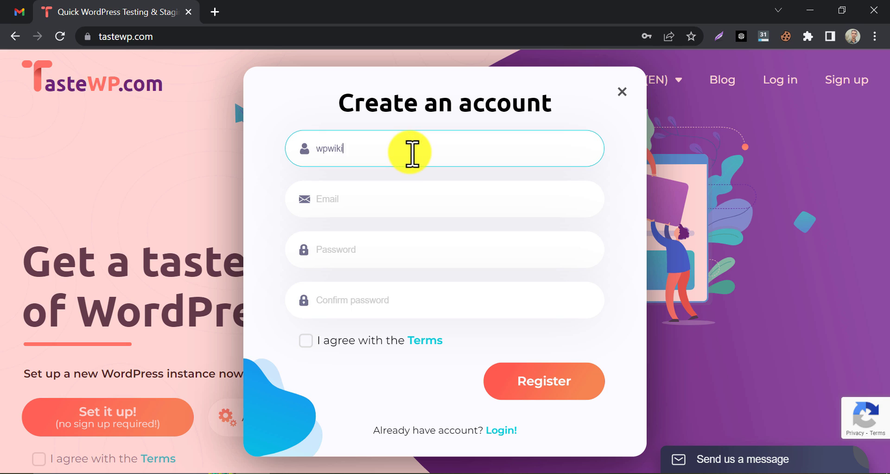
text( test2)
Copy the account e-mail address from Gmail and paste it into the Email field.
click(355, 208)
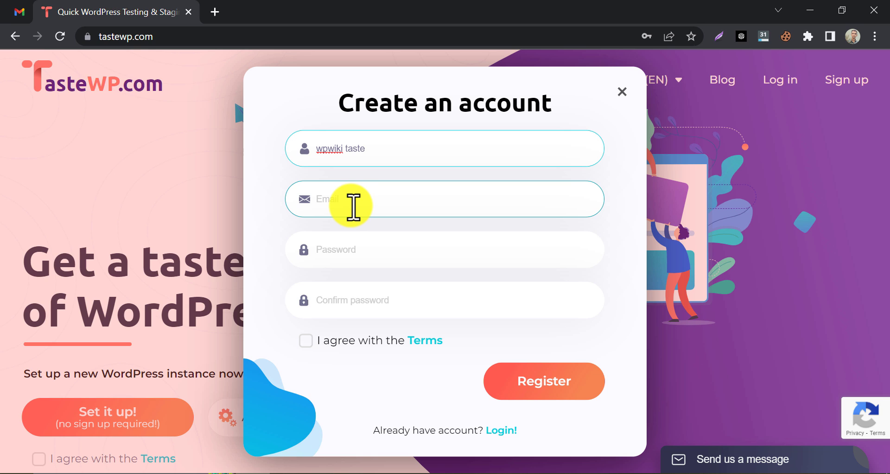
click(19, 12)
click(863, 73)
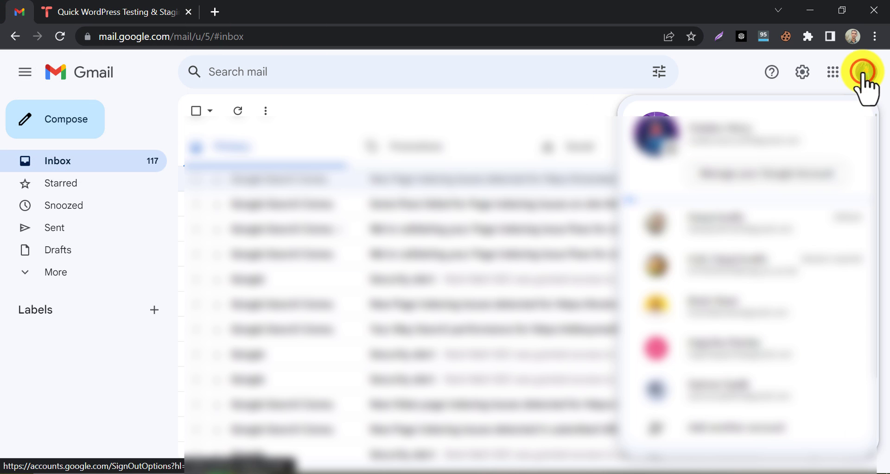
double_click(740, 139)
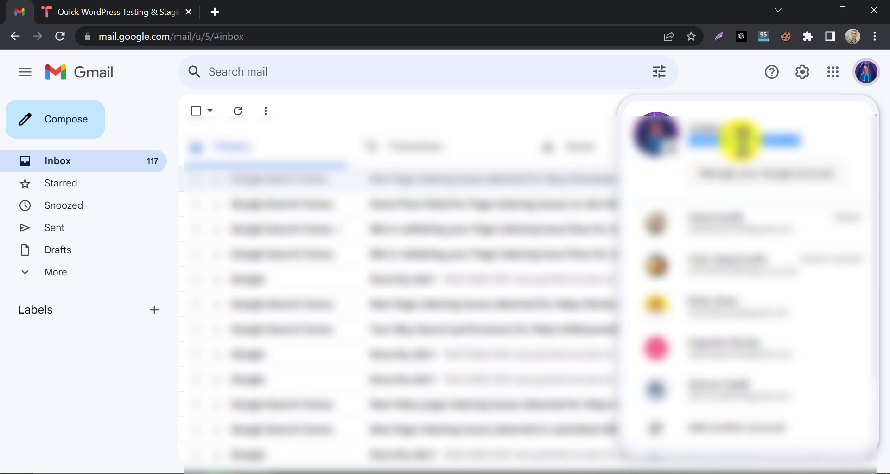
right_click(740, 139)
click(742, 148)
click(153, 14)
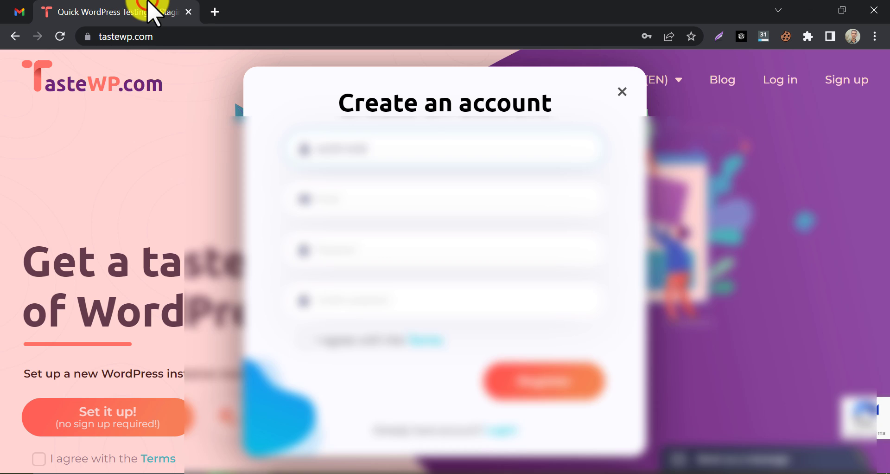
right_click(353, 199)
click(403, 305)
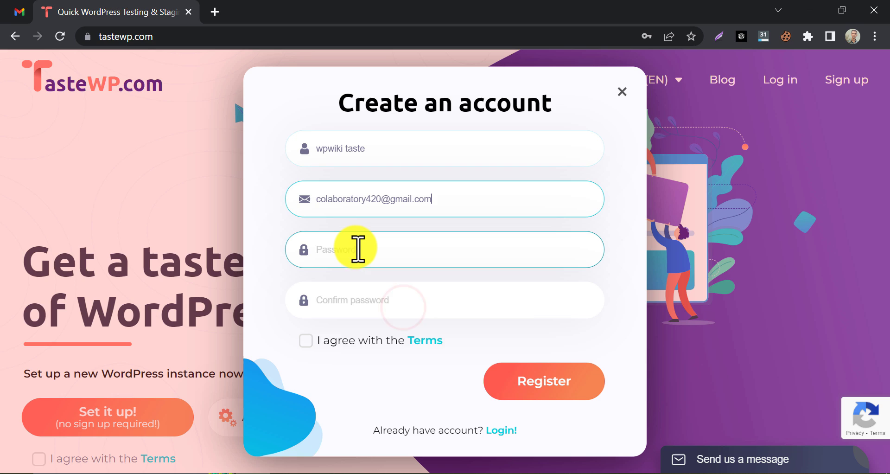
Paste the password and its confirmation, accept the Terms, and submit the registration.
click(358, 249)
key(ctrl+v)
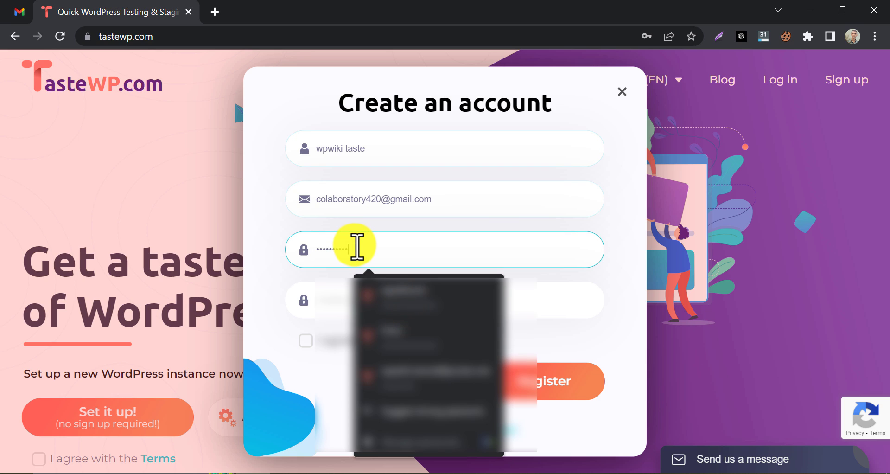
click(334, 300)
key(ctrl+v)
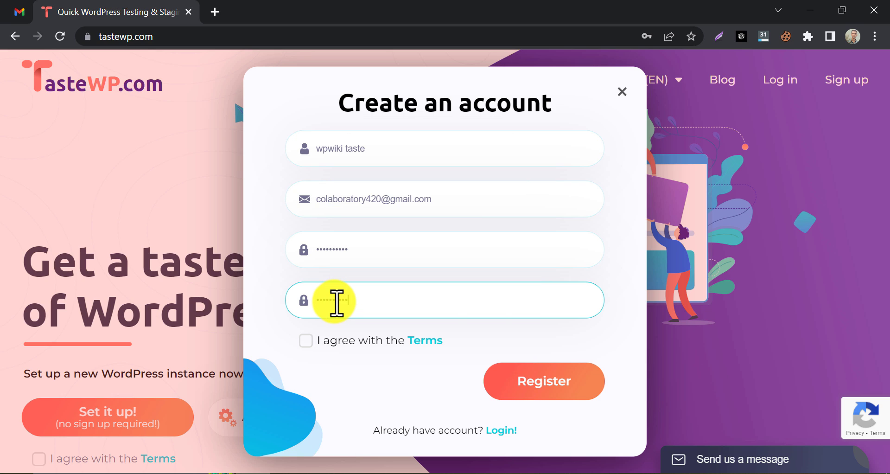
click(306, 340)
click(528, 372)
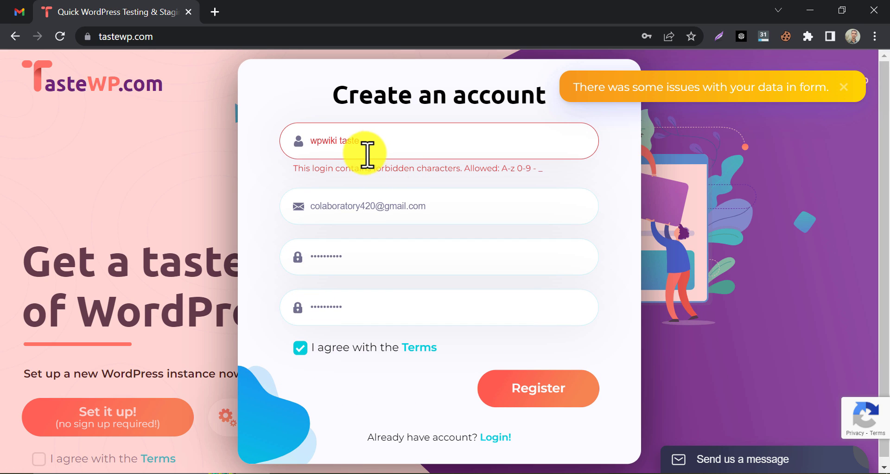
Remove the disallowed part of the username, append 22, resubmit, and decline saving the password.
double_click(345, 141)
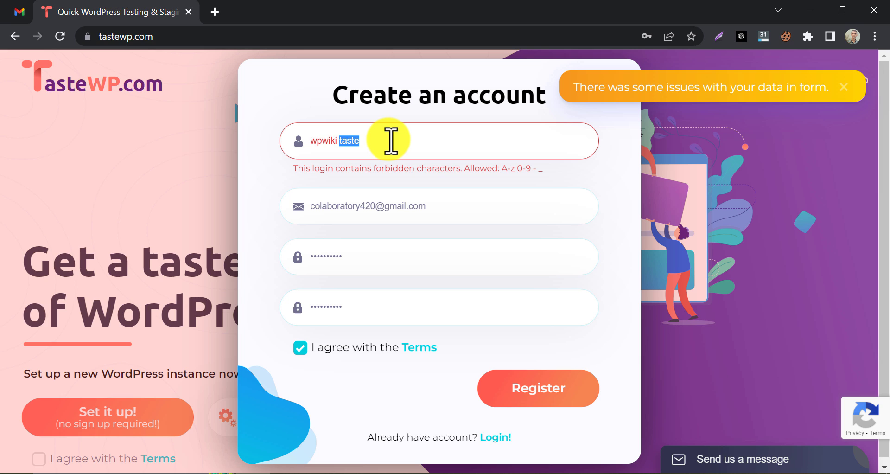
key(BackSpace)
key(BackSpace)
text(22)
click(519, 385)
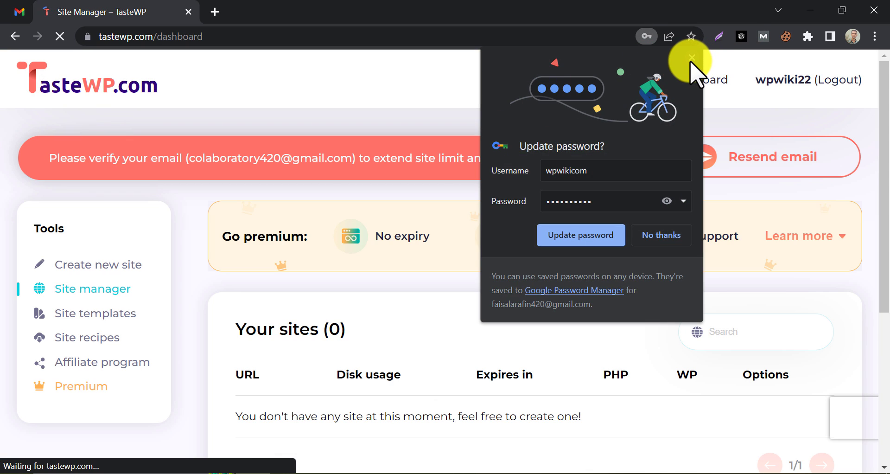
click(691, 57)
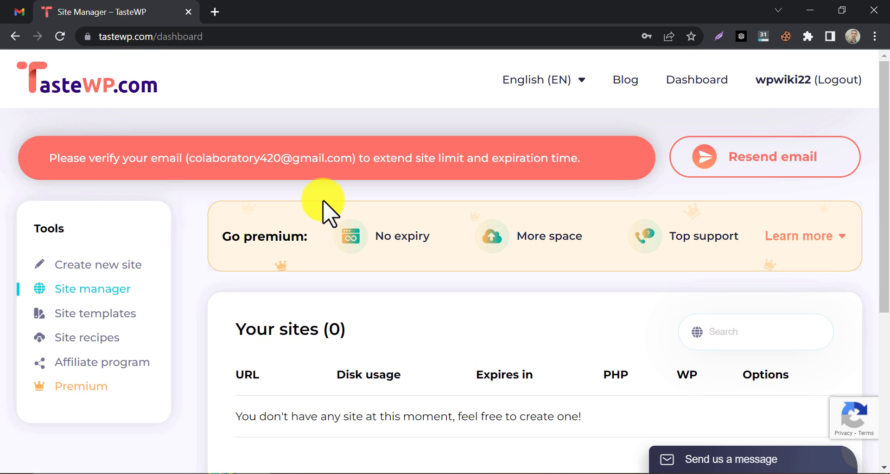
Open the 'Activate your account!' e-mail in Gmail and follow its confirmation link.
click(19, 12)
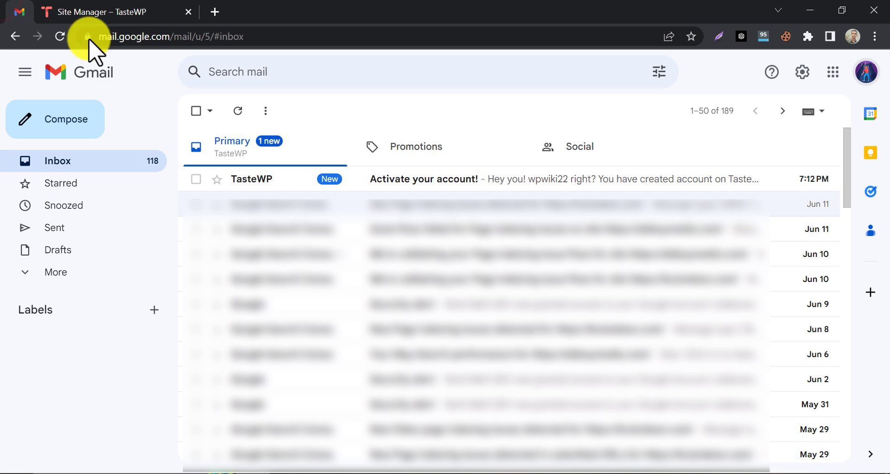
click(373, 183)
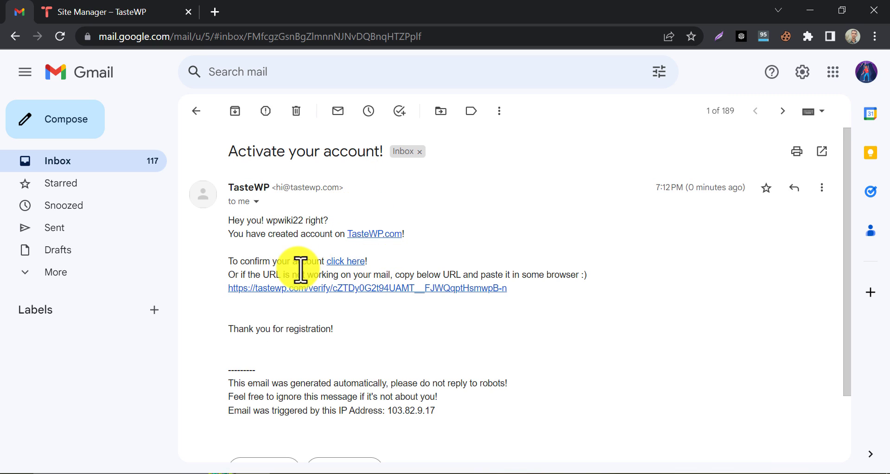
click(348, 264)
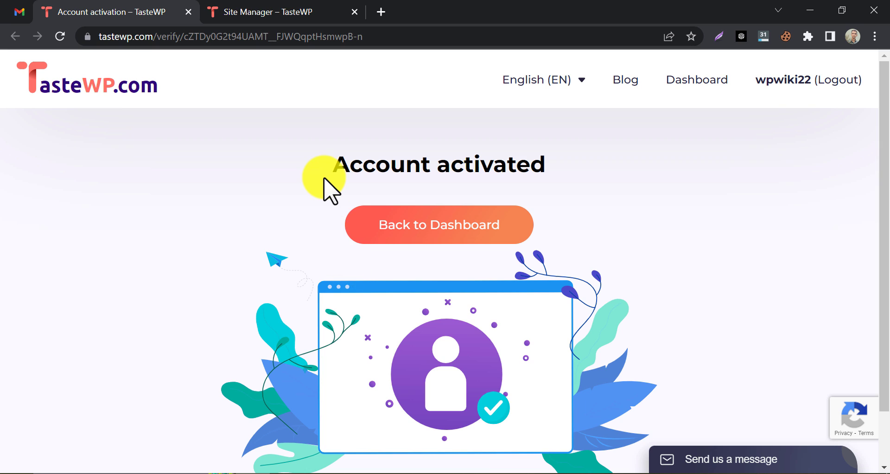
Return to the Site Manager dashboard, close the duplicate tab, and choose Create new site.
click(407, 232)
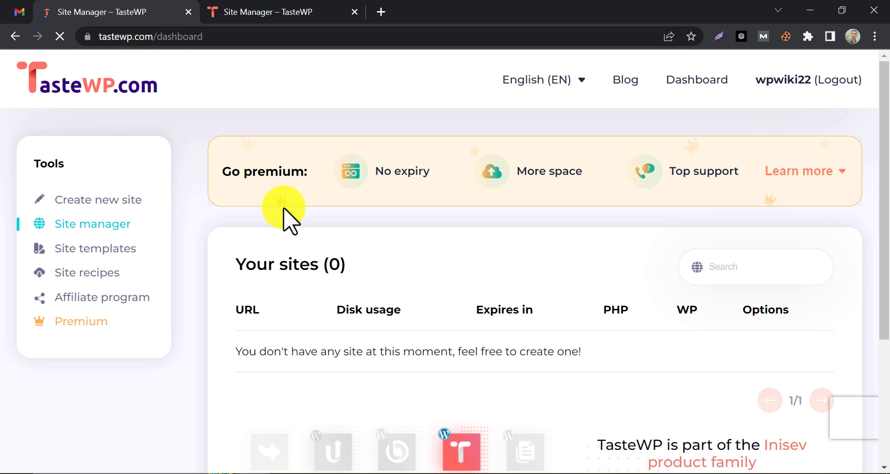
key(ctrl+w)
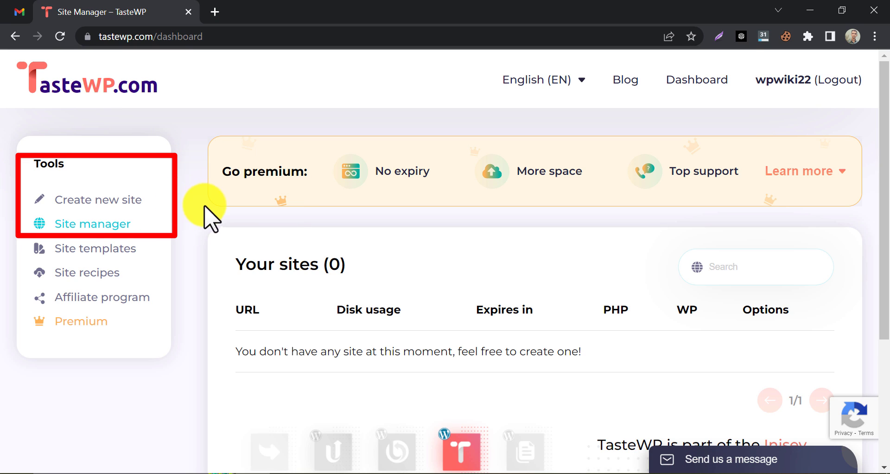
click(113, 199)
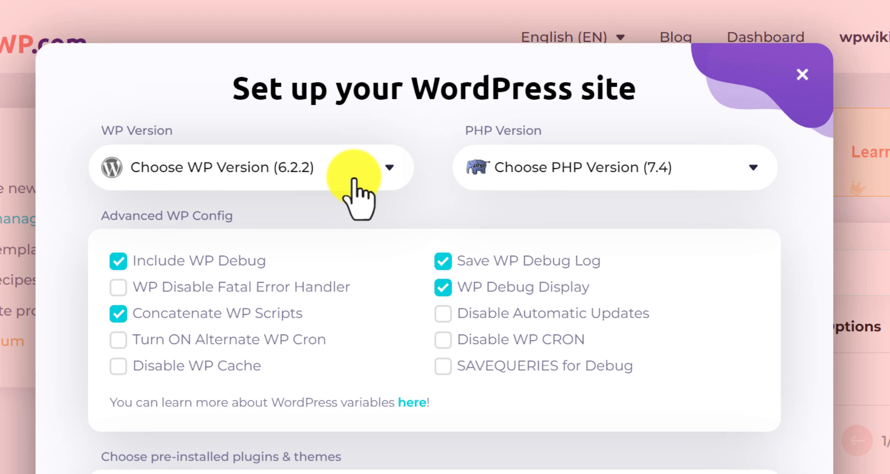
Set the new site to WordPress v6.2.2 and the stable, secure PHP v8.0.
click(354, 178)
scroll(259, 271, down, 4)
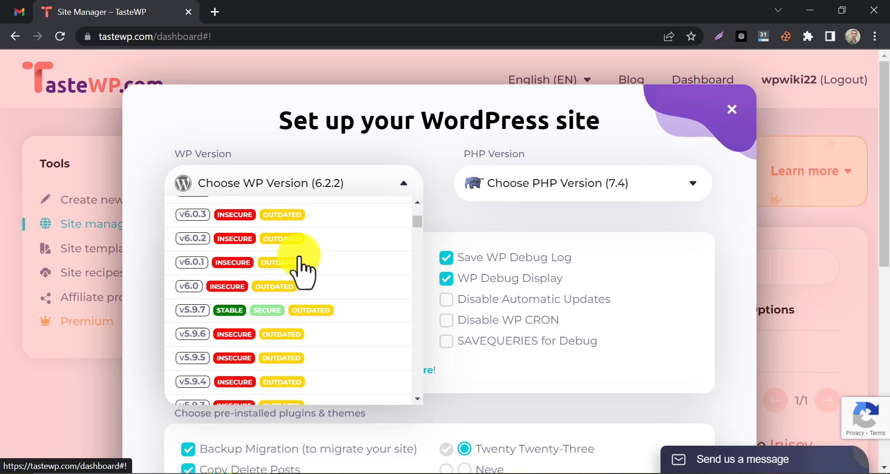
scroll(294, 258, up, 5)
scroll(341, 282, down, 10)
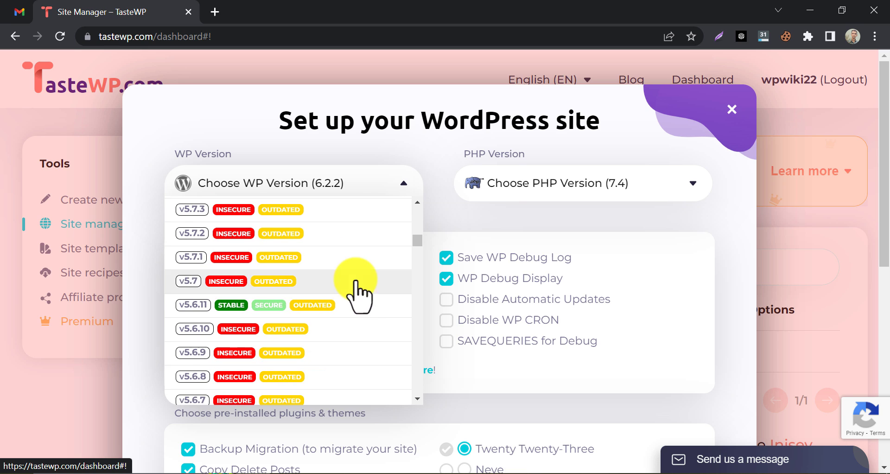
scroll(363, 301, down, 3)
drag(421, 278, 411, 223)
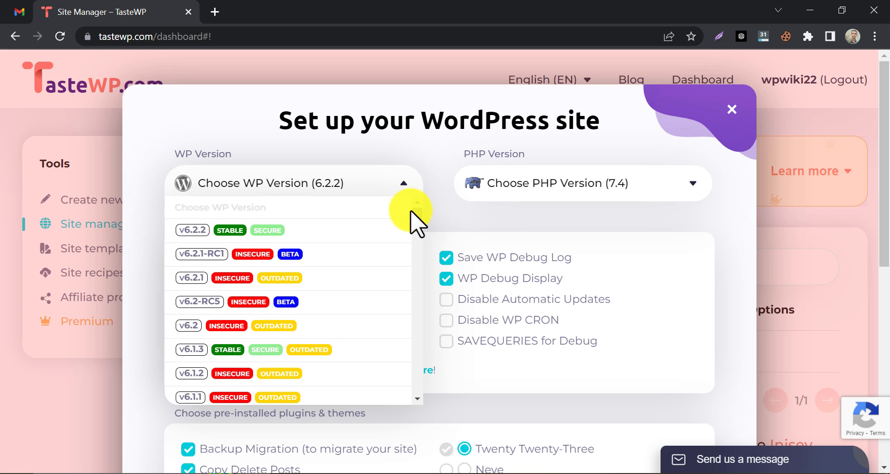
click(219, 229)
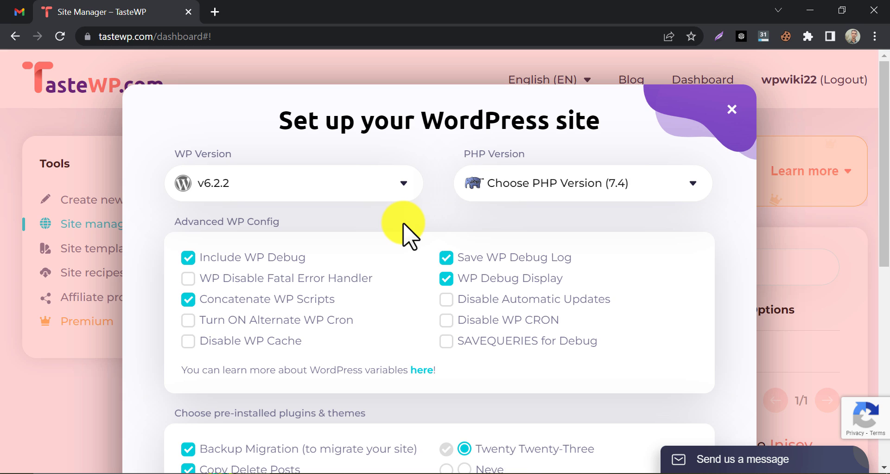
click(569, 185)
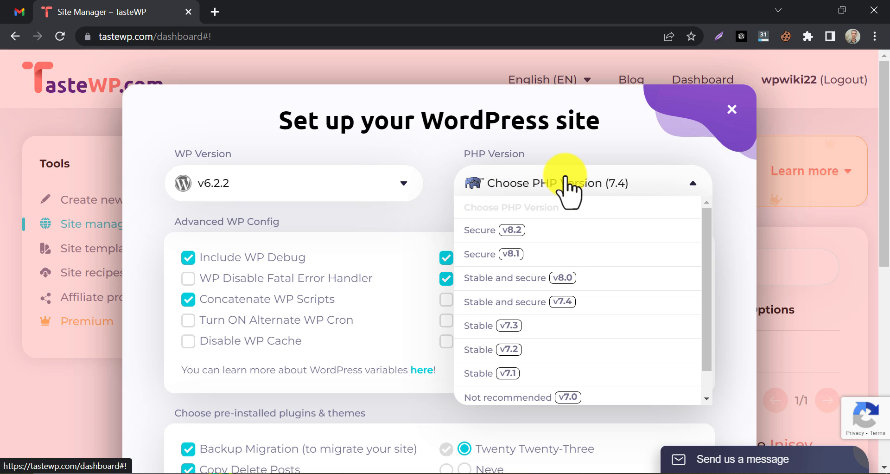
scroll(565, 268, down, 1)
scroll(562, 264, up, 1)
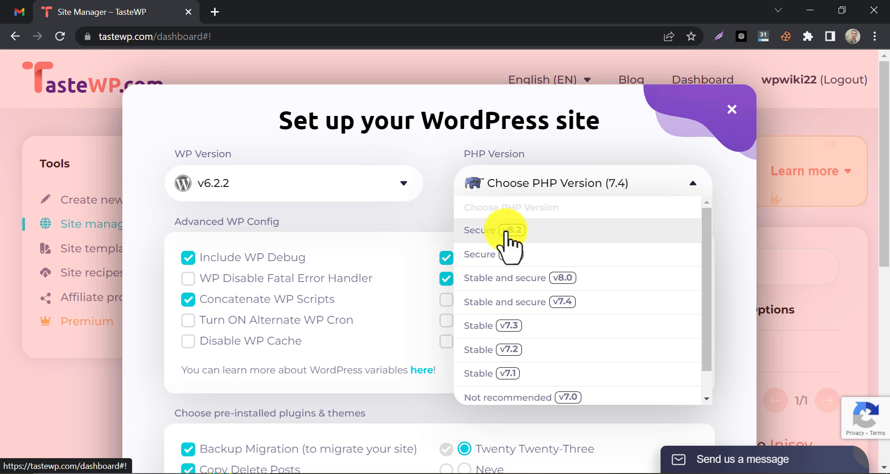
click(517, 278)
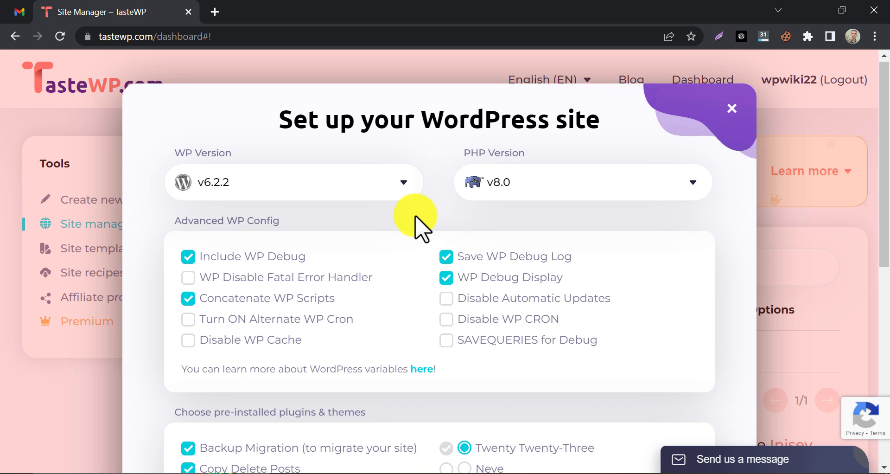
Tick the Neve theme while keeping Twenty Twenty-Three as the active theme.
scroll(419, 225, down, 4)
scroll(419, 225, down, 2)
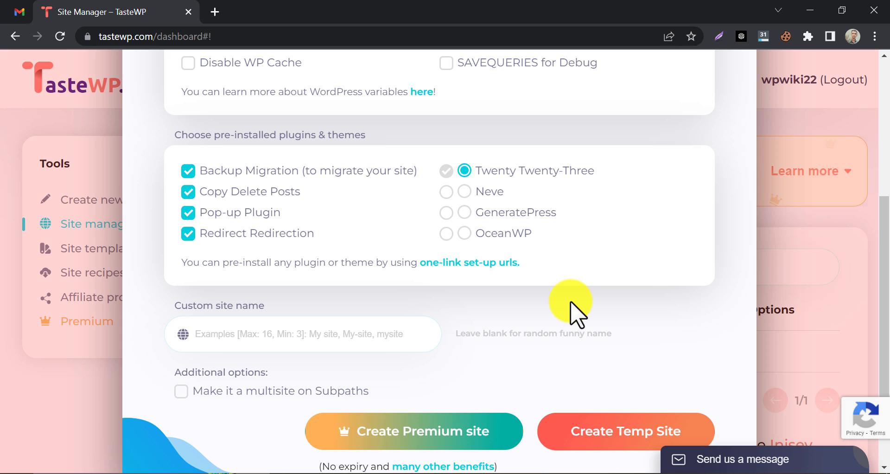
click(462, 188)
click(464, 171)
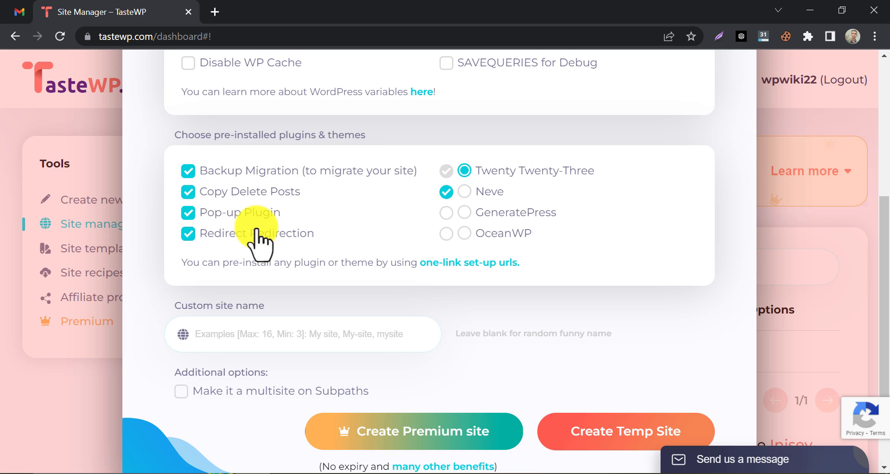
Uncheck the Backup Migration, Copy Delete Posts, Pop-up Plugin and Redirect Redirection plugins.
click(187, 171)
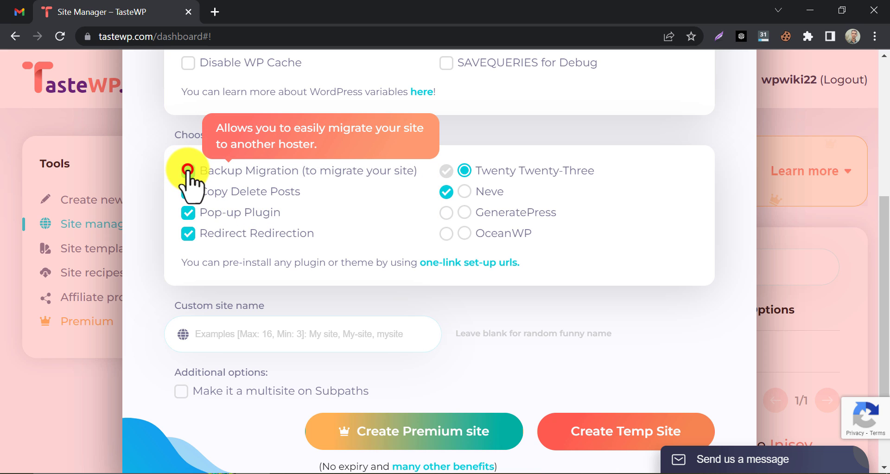
click(188, 191)
click(188, 212)
click(188, 233)
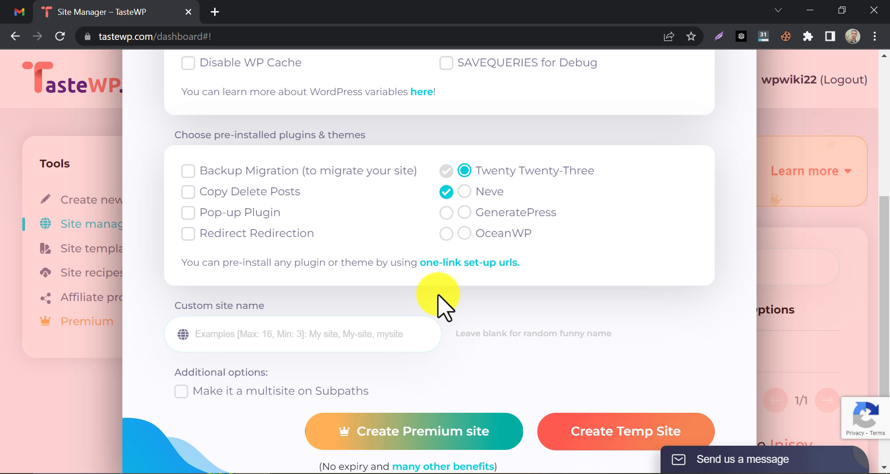
Uncheck Neve, try the site name 'wptesting', and after its rejection switch to 'wptesting22'.
click(447, 192)
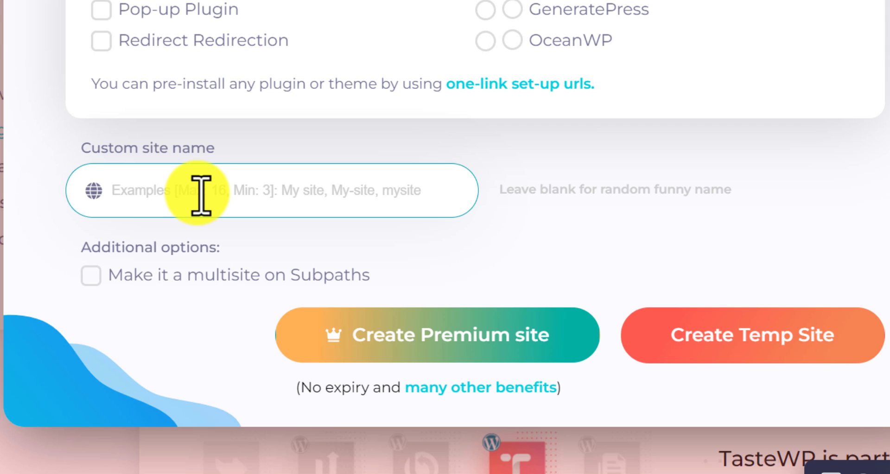
click(201, 195)
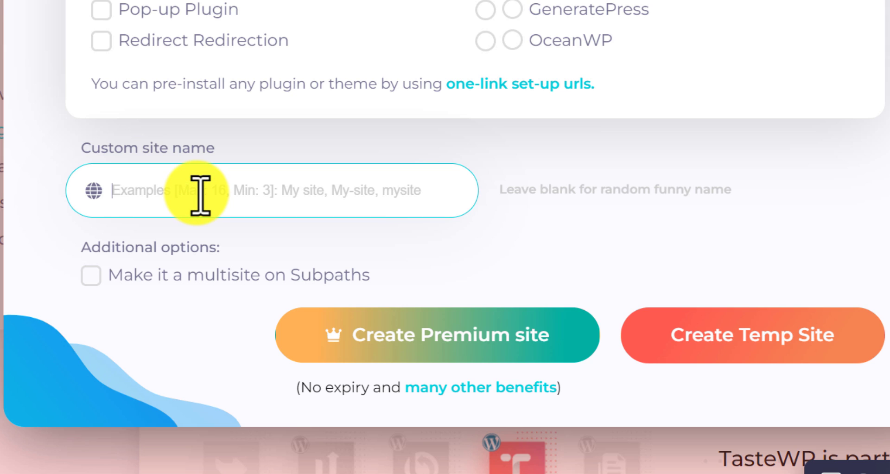
text(wp)
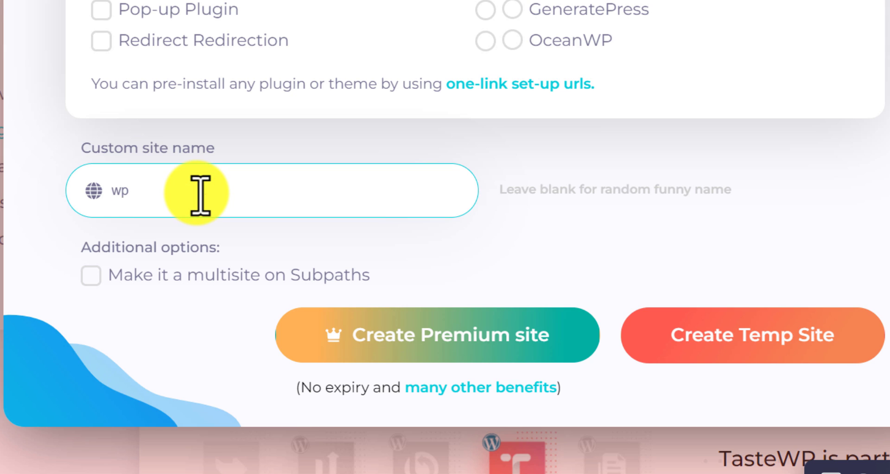
text(testing)
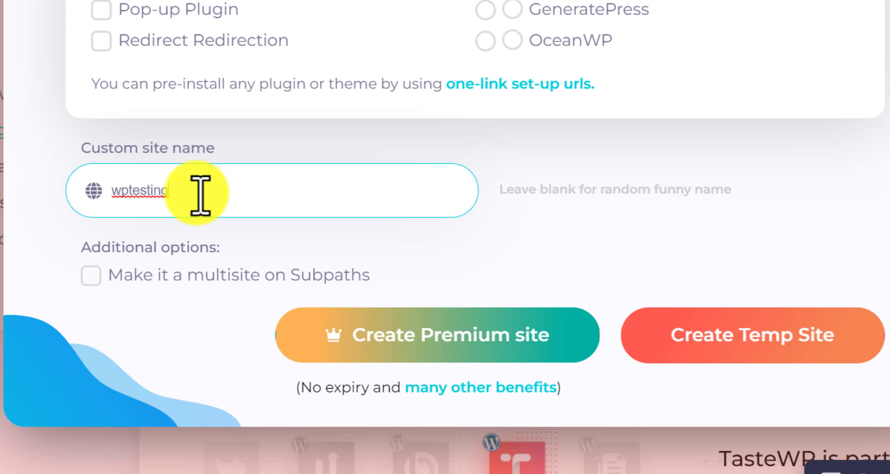
click(702, 334)
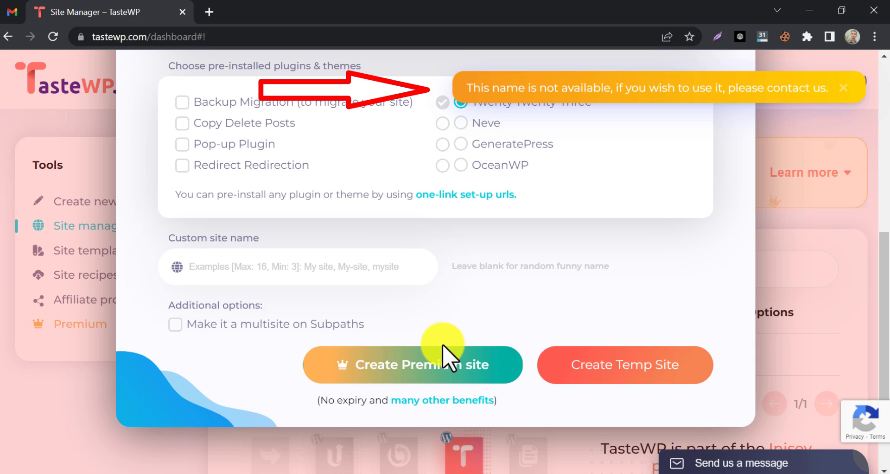
click(255, 268)
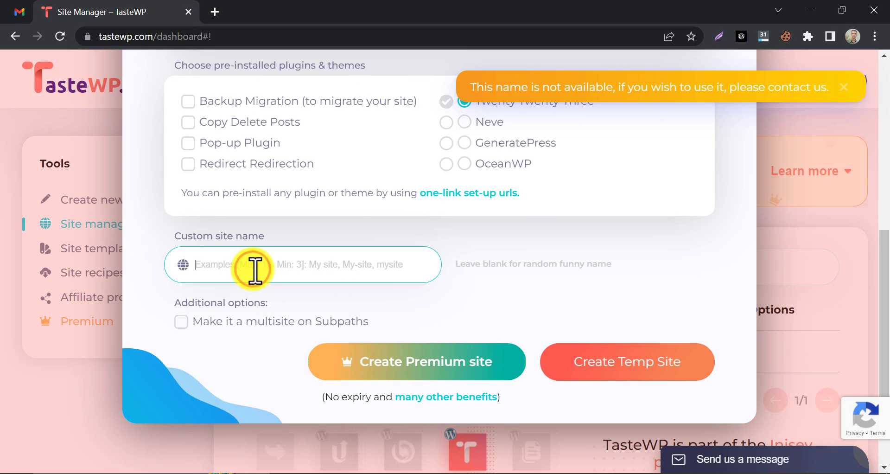
text(wptesting22)
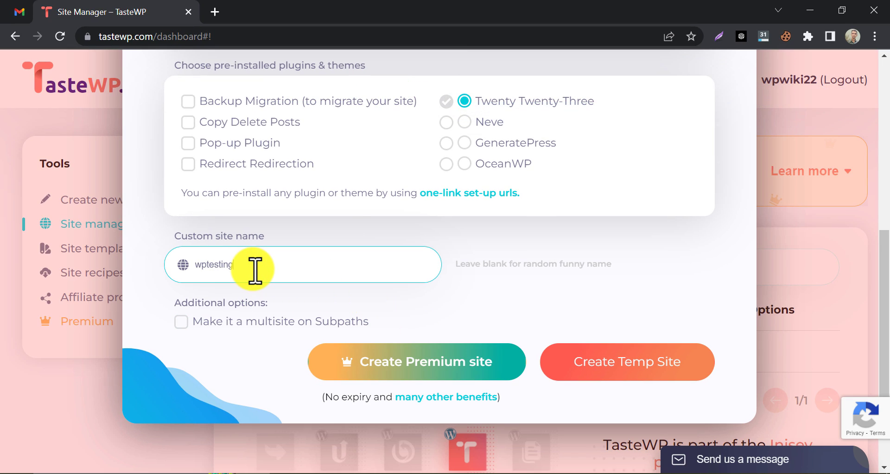
Create the wptesting22 site, open its WordPress admin, and dismiss the TasteWP setup notice.
click(587, 361)
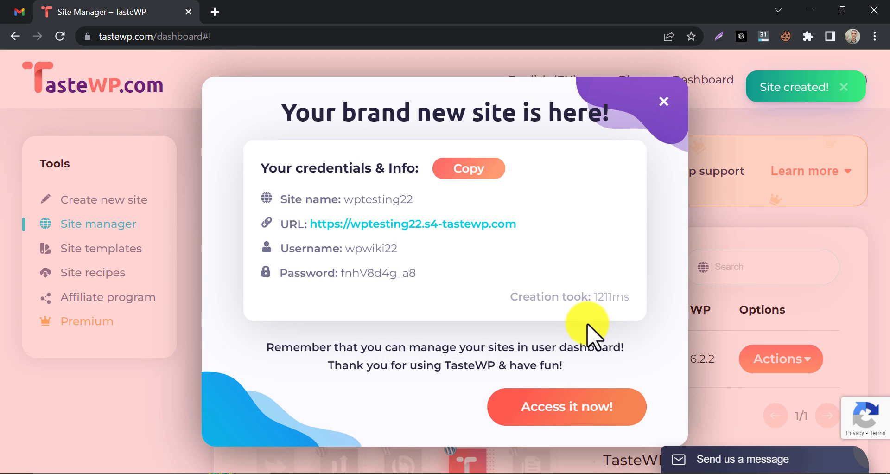
click(544, 423)
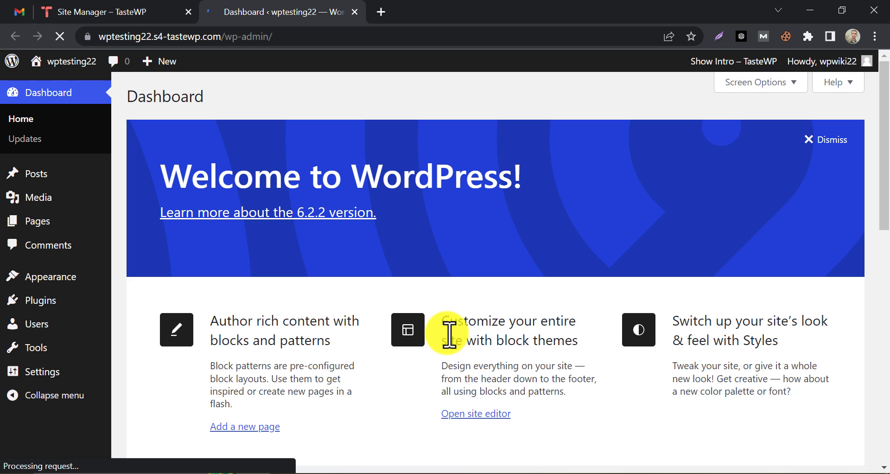
scroll(453, 336, down, 5)
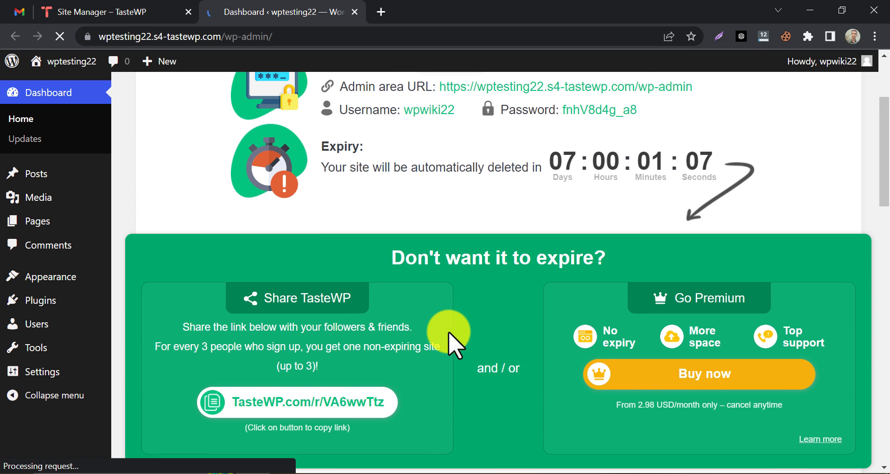
click(488, 433)
View the site's public homepage, then go back to the TasteWP site manager.
scroll(475, 376, up, 2)
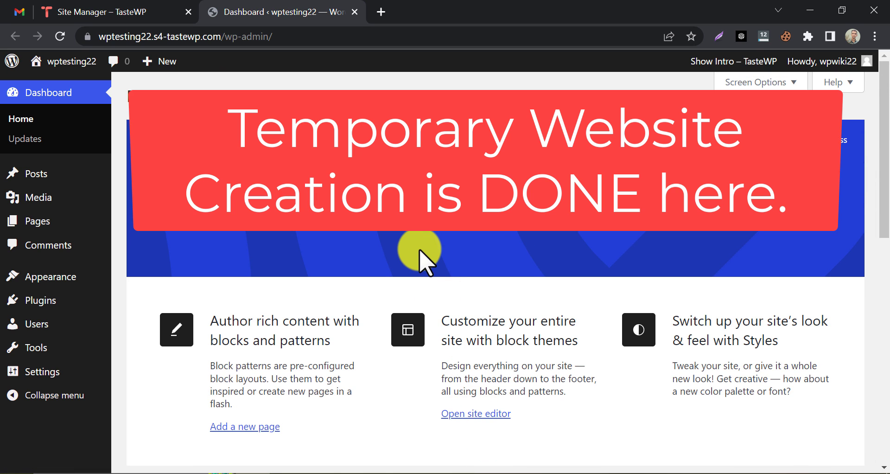
click(42, 80)
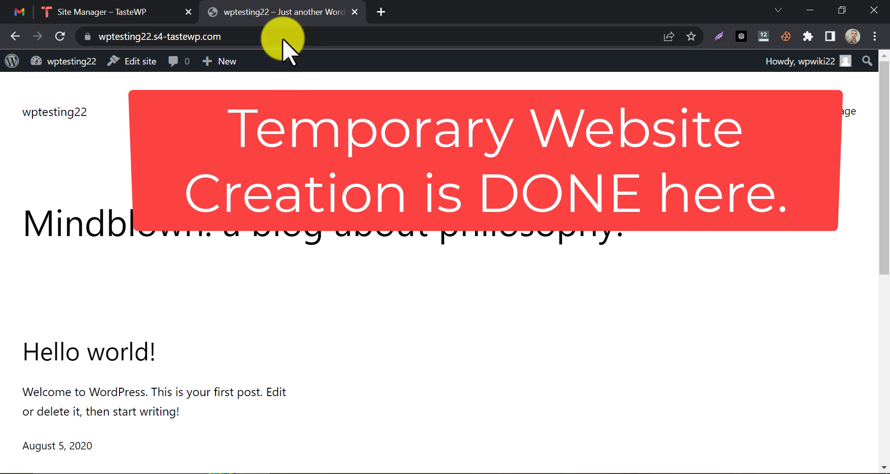
click(194, 11)
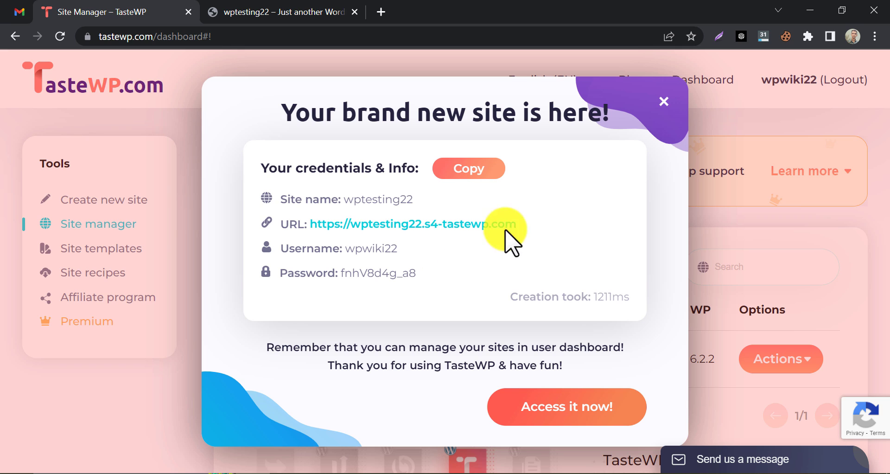
Reach the wptesting22 login page and fill in the site username copied from TasteWP.
click(287, 14)
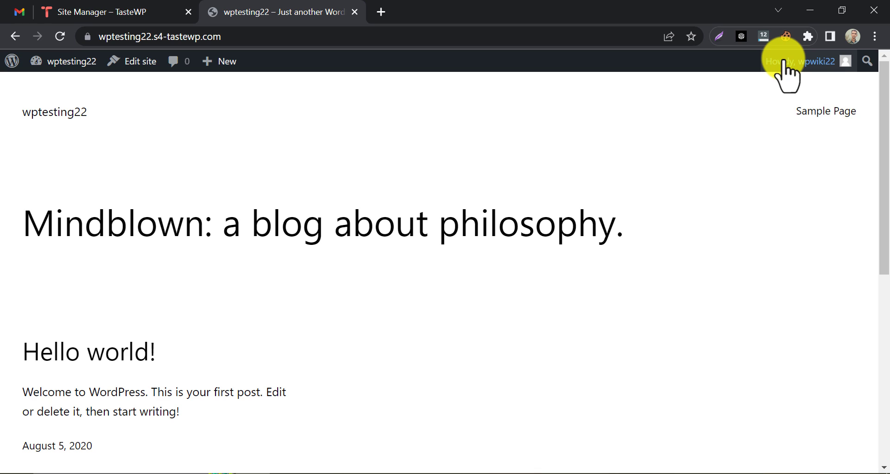
mouse_move(787, 61)
click(764, 126)
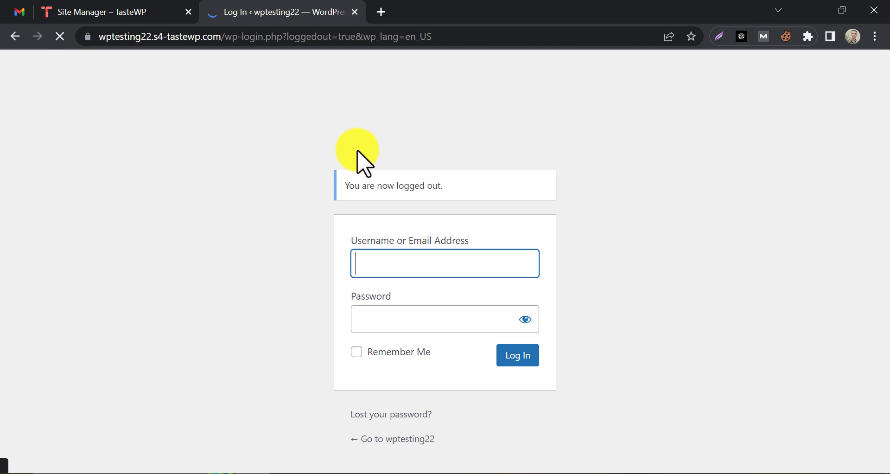
click(165, 11)
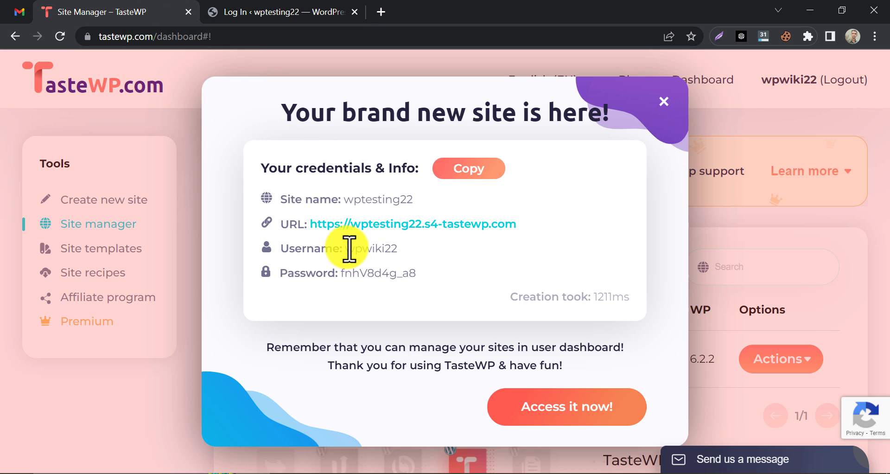
drag(349, 249, 397, 250)
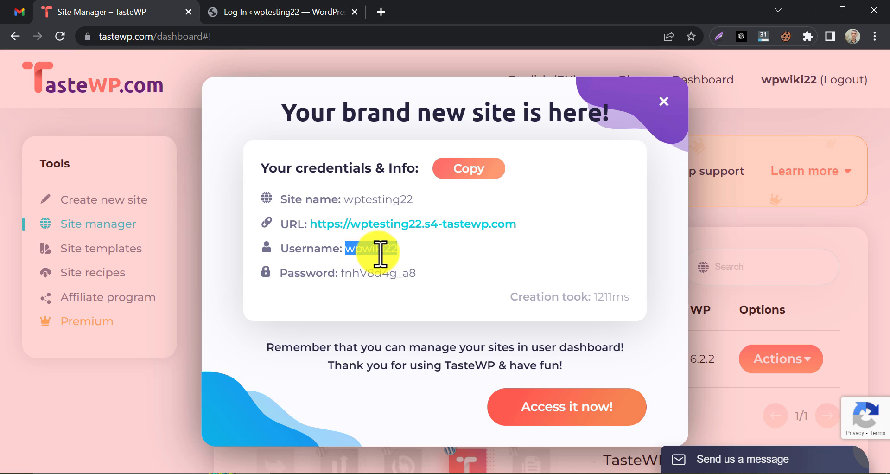
right_click(380, 253)
click(392, 260)
click(249, 11)
right_click(380, 264)
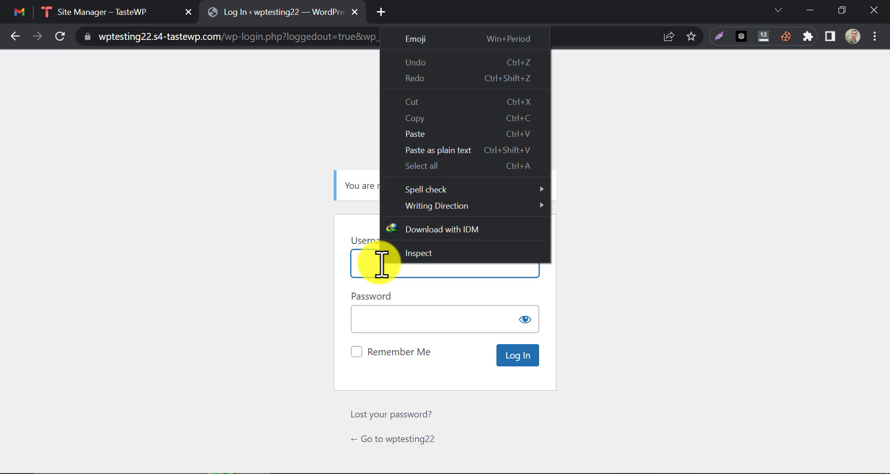
click(417, 150)
Paste the site password from TasteWP, tick Remember Me, and log in.
click(153, 11)
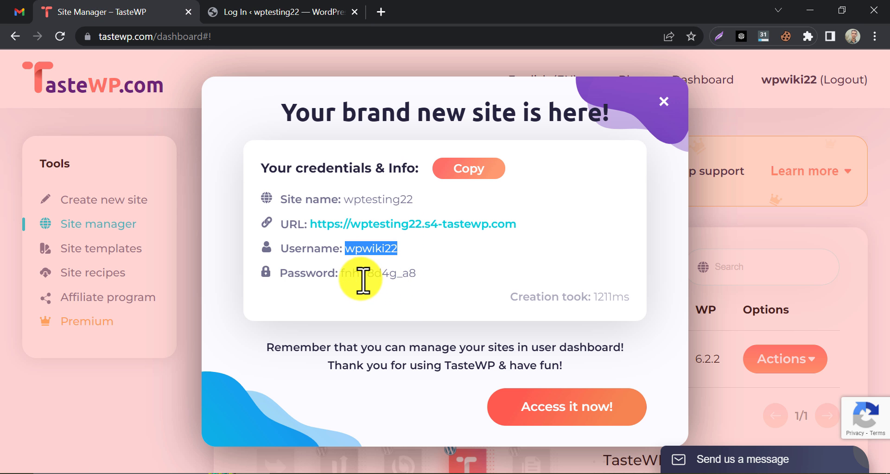
drag(340, 272, 414, 278)
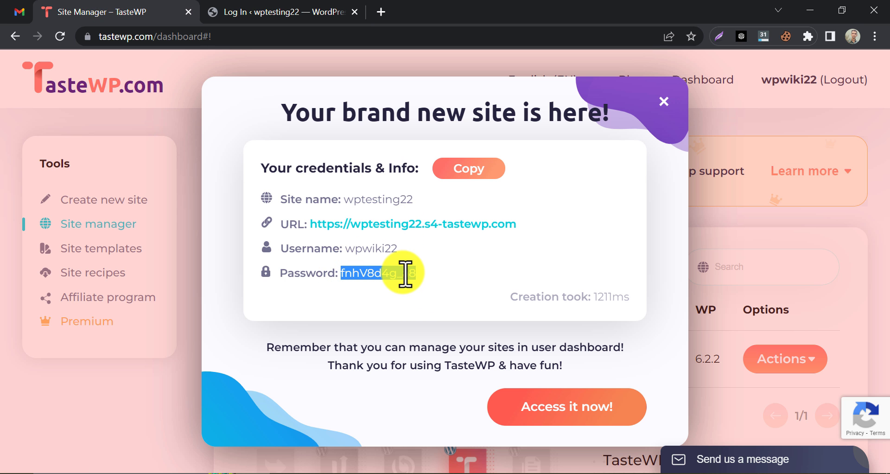
right_click(406, 273)
click(427, 284)
click(337, 9)
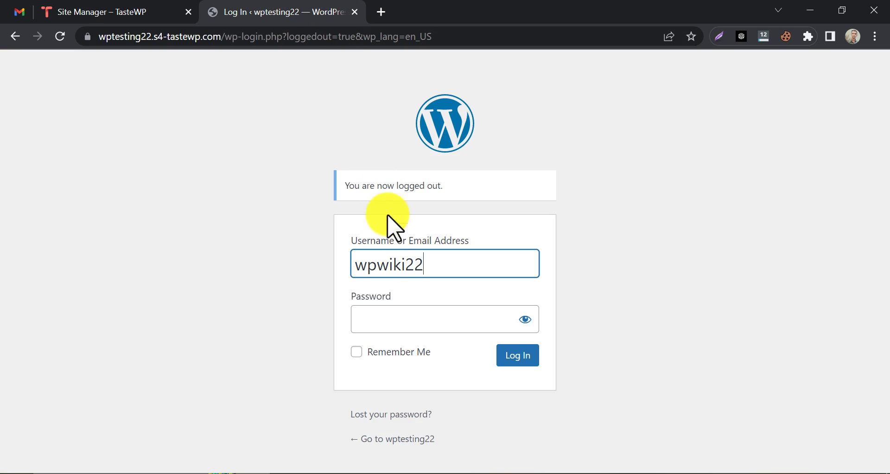
right_click(379, 320)
click(424, 181)
click(401, 357)
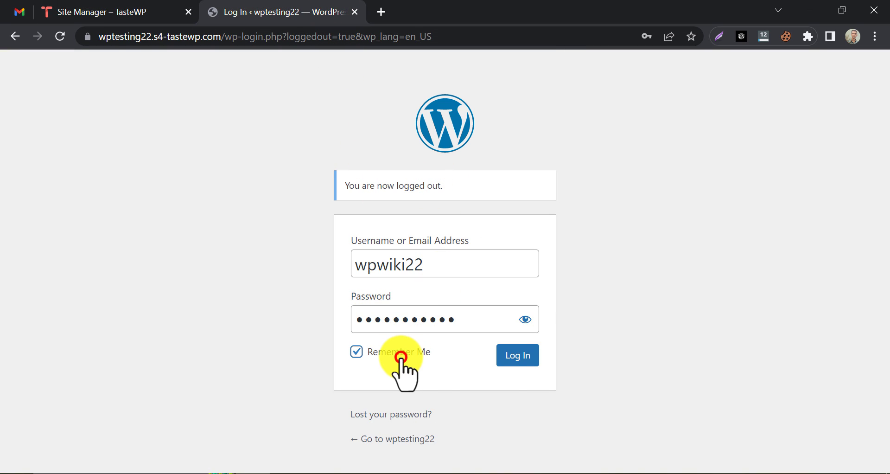
click(505, 356)
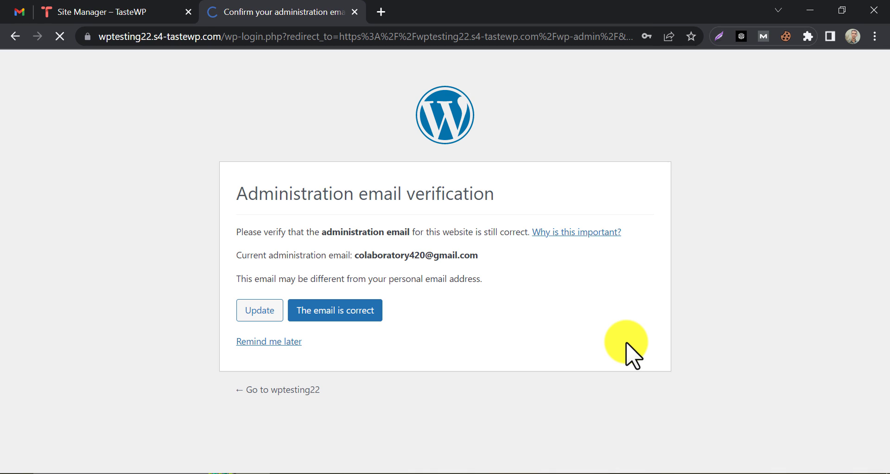
Confirm the administration email is correct, then go to Appearance > Themes > Add New.
click(692, 57)
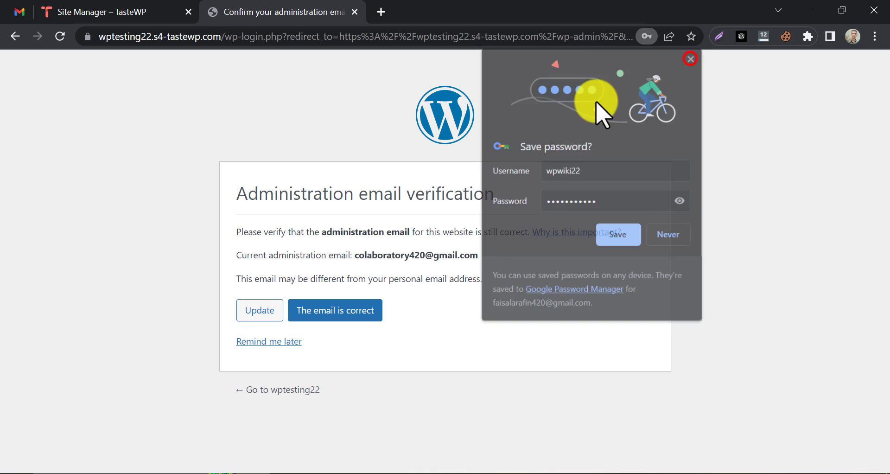
click(333, 310)
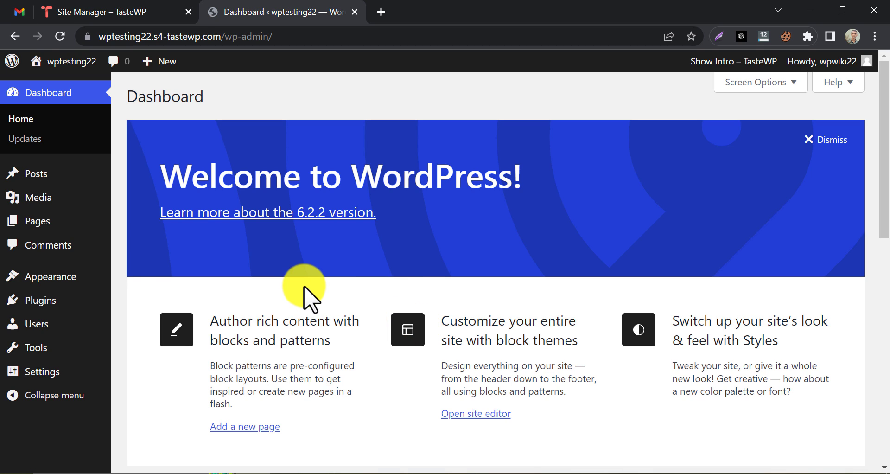
mouse_move(93, 278)
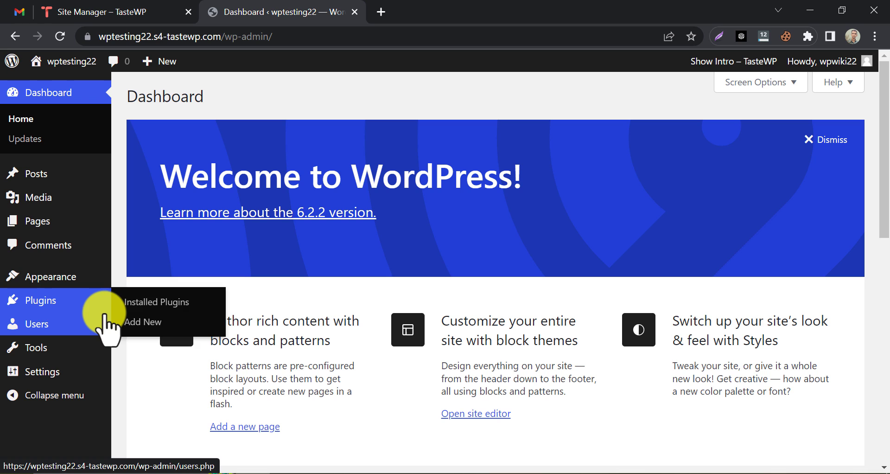
mouse_move(106, 303)
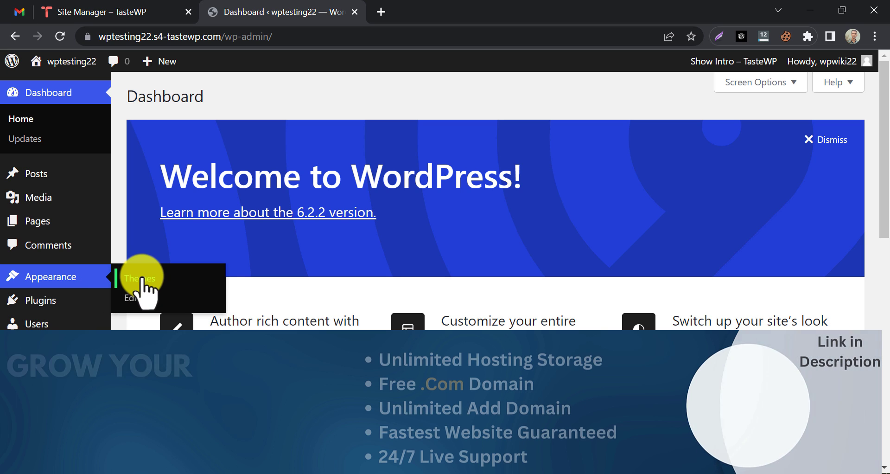
click(132, 278)
scroll(149, 219, down, 3)
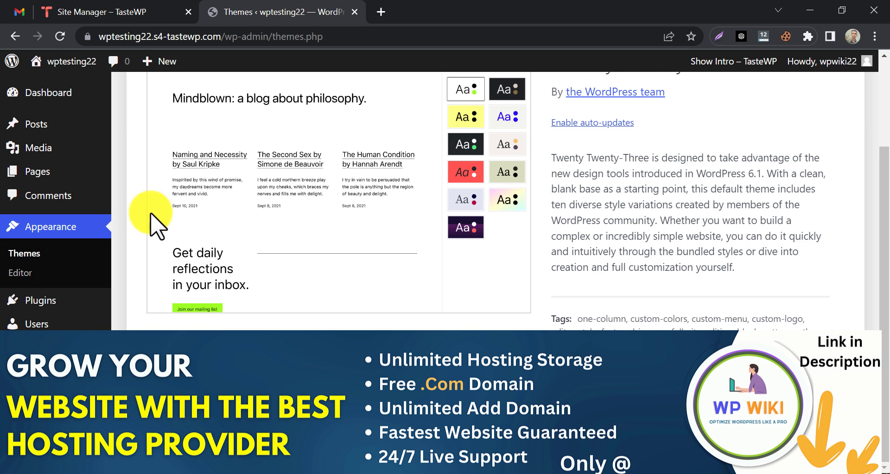
scroll(208, 163, up, 3)
click(269, 96)
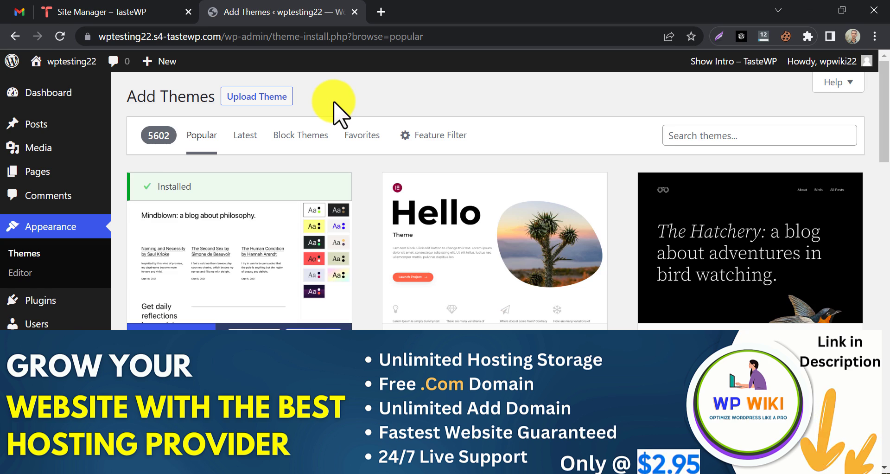
Close the credentials popup and check wptesting22's 61/1021MB disk usage in Site Manager.
click(163, 5)
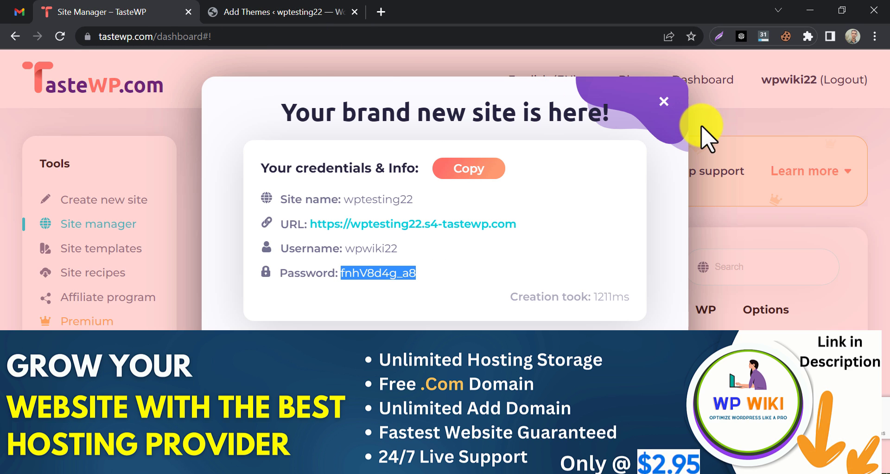
click(664, 101)
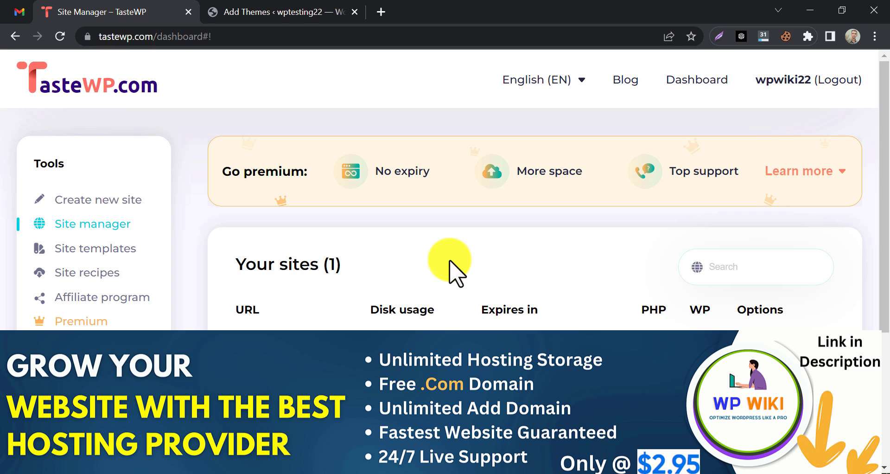
scroll(471, 302, down, 1)
drag(367, 288, 452, 287)
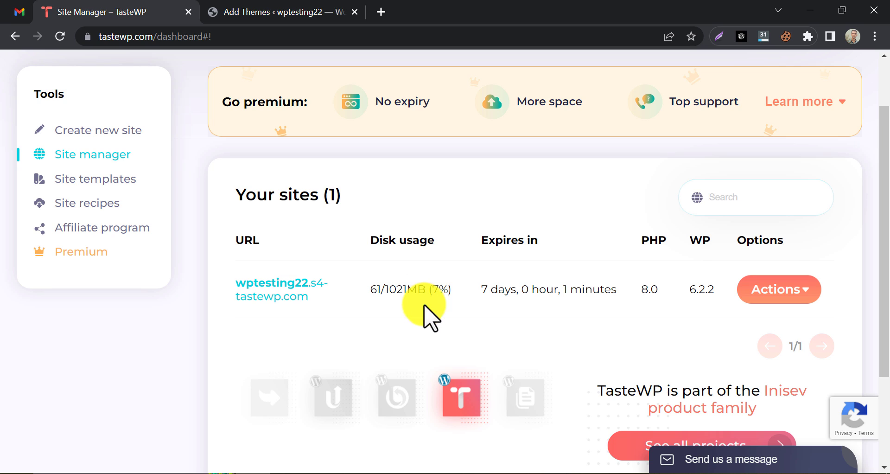
scroll(805, 318, down, 3)
Relaunch the admin via Actions > Go & login to site, close both WordPress tabs, and reopen Actions.
click(802, 160)
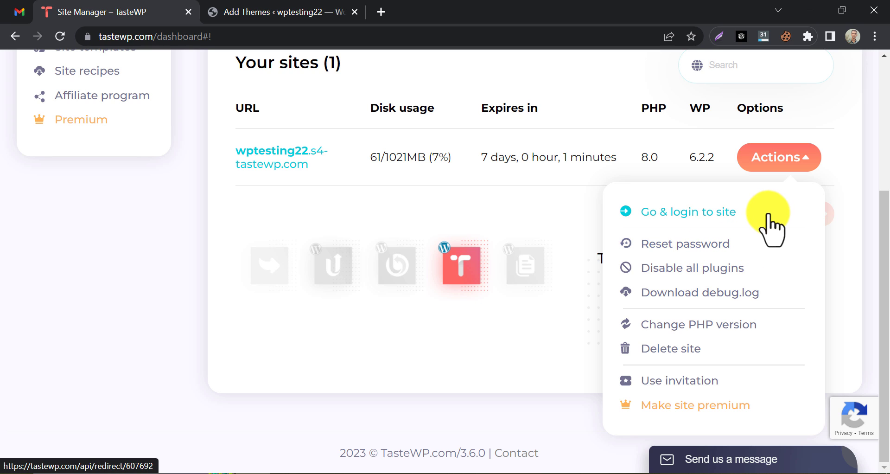
click(681, 214)
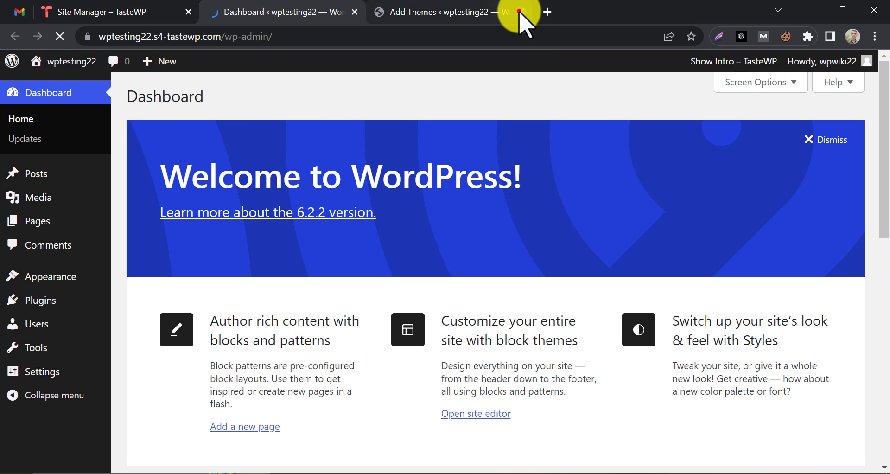
click(521, 13)
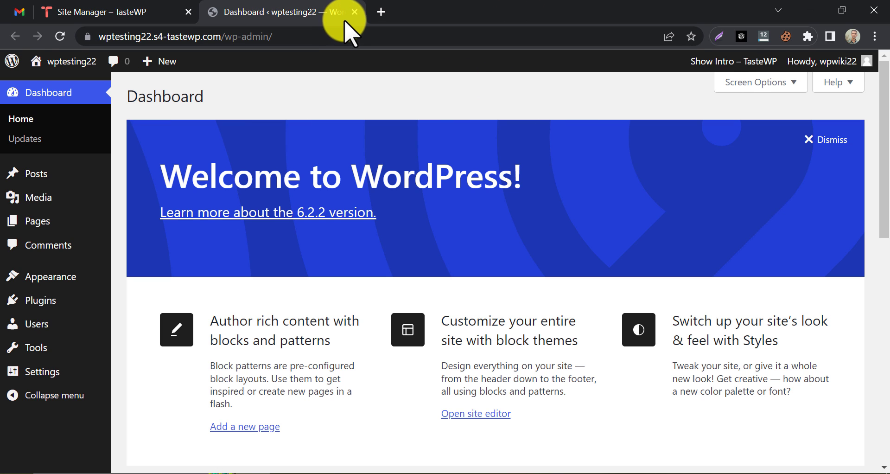
click(355, 12)
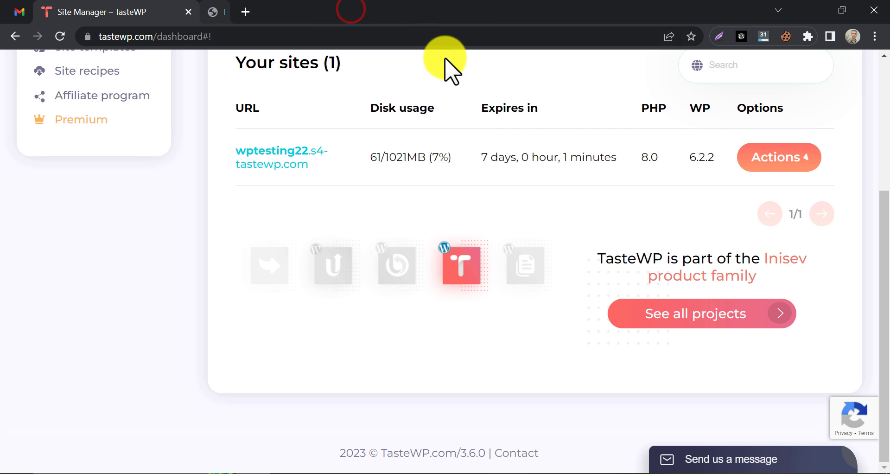
click(779, 158)
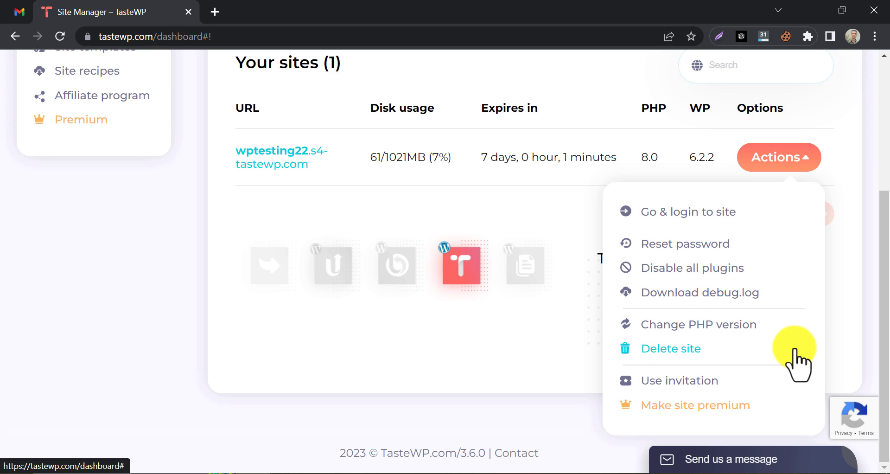
click(794, 166)
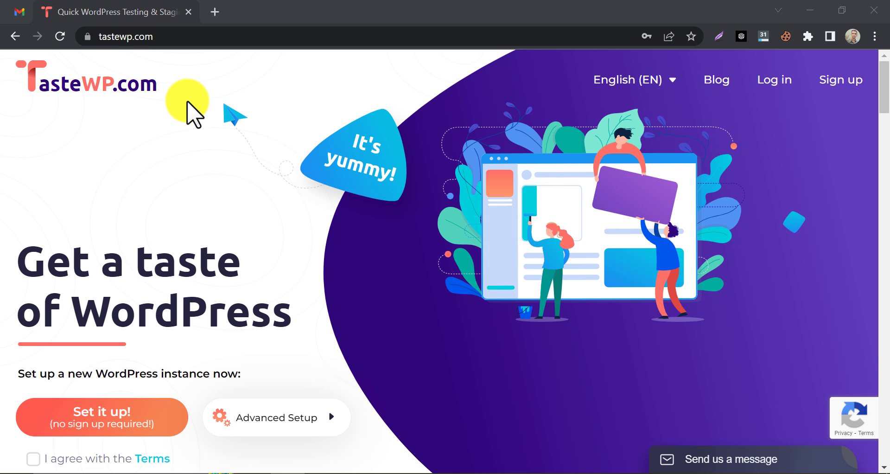